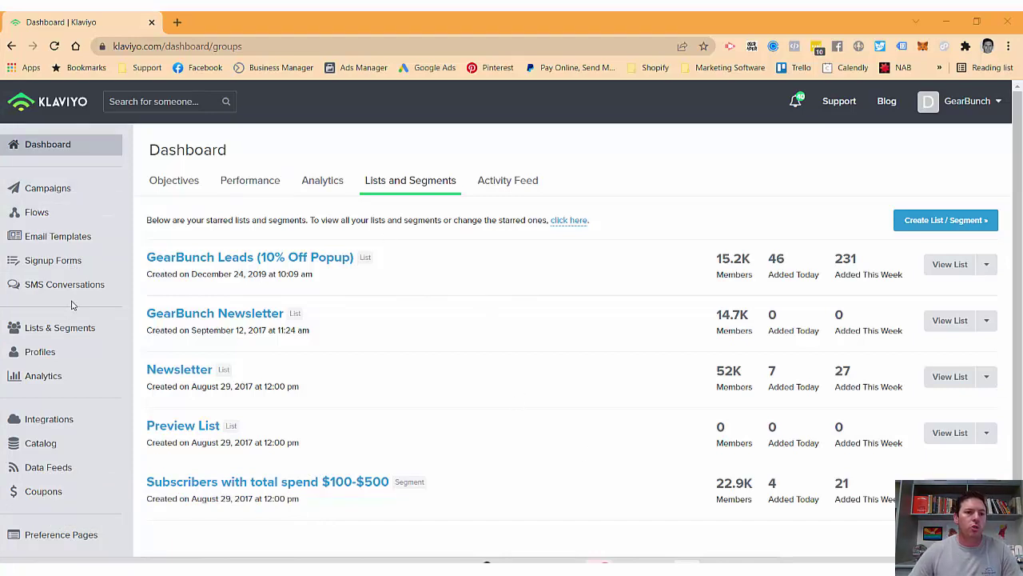
- From Lists & Segments, start creating a new list or segment
left_click(70, 330)
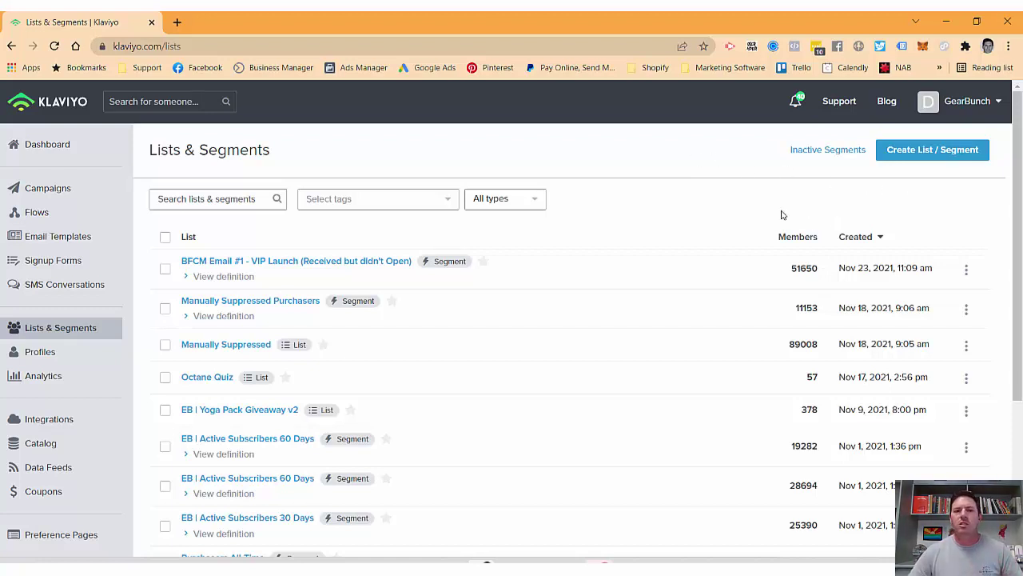
left_click(946, 159)
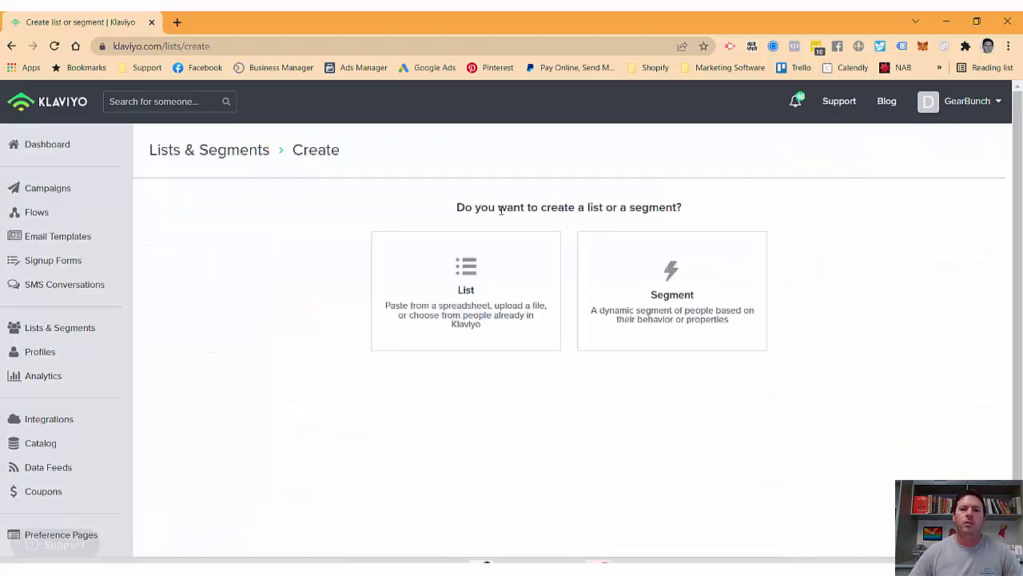
- Choose the List option and create a list named 'Example List'
left_click(465, 267)
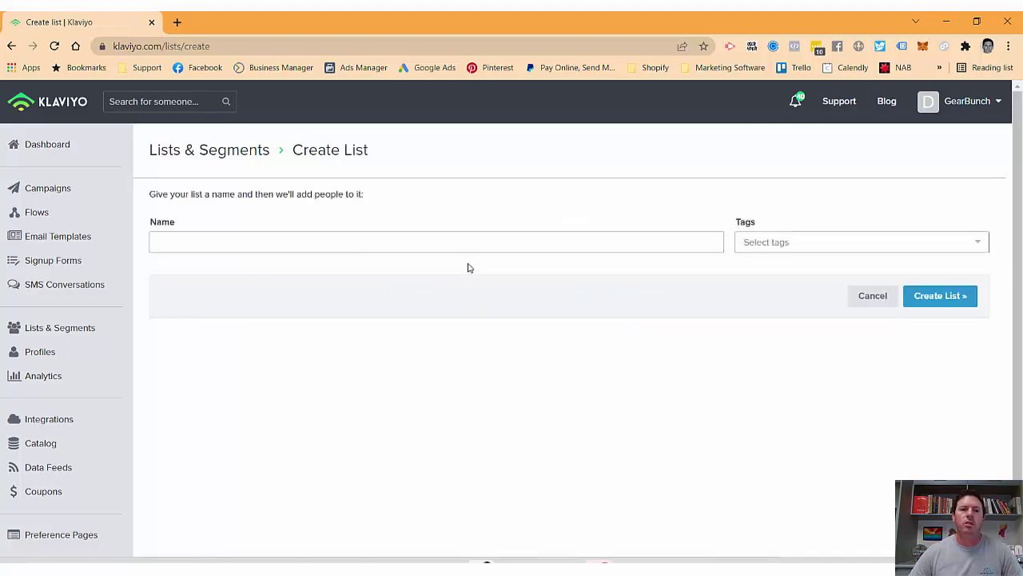
left_click(478, 245)
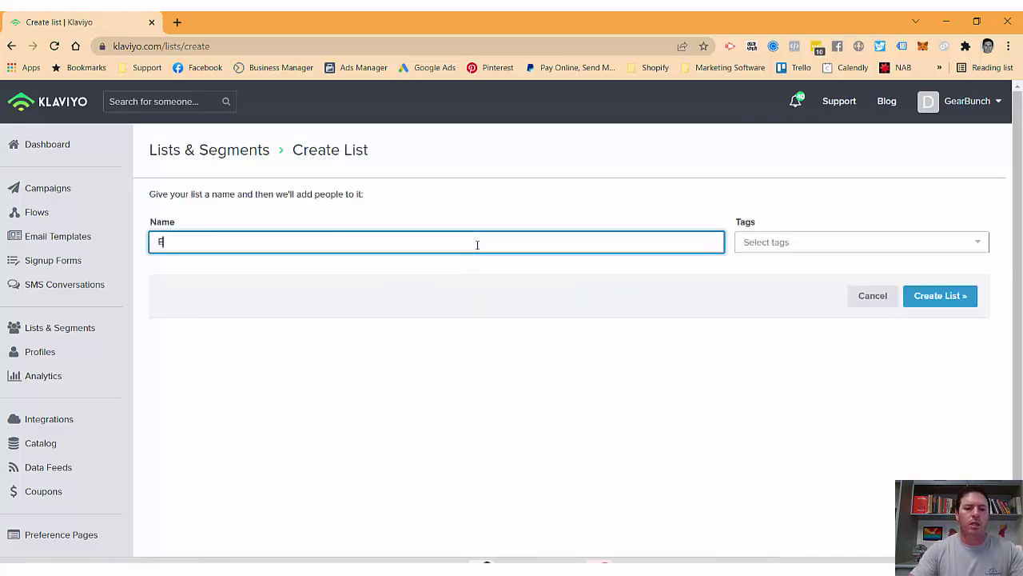
type("Example List")
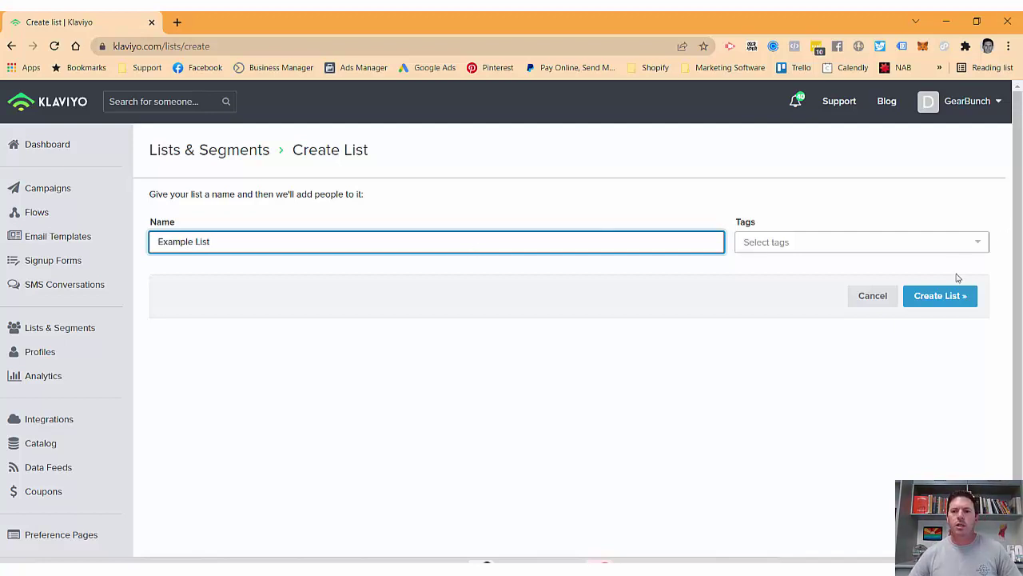
left_click(940, 293)
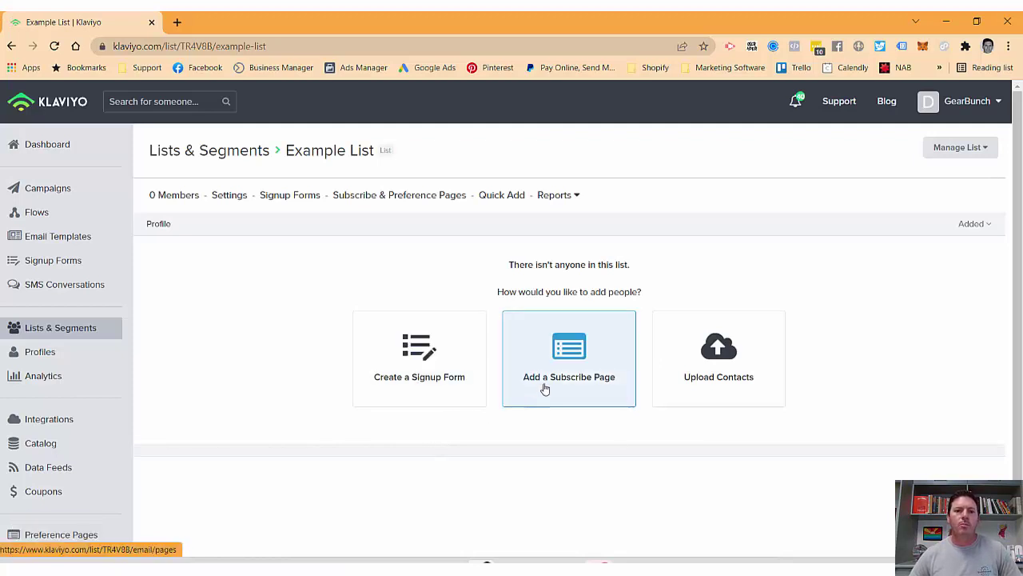
- Open Upload Contacts for Example List, check the copy/paste option, and return to file upload
left_click(707, 380)
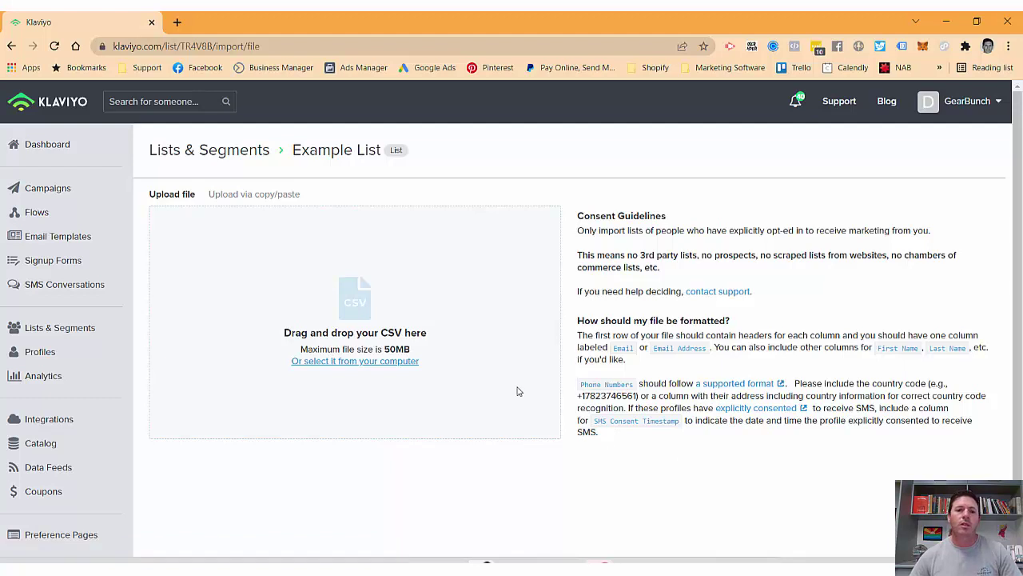
left_click(230, 197)
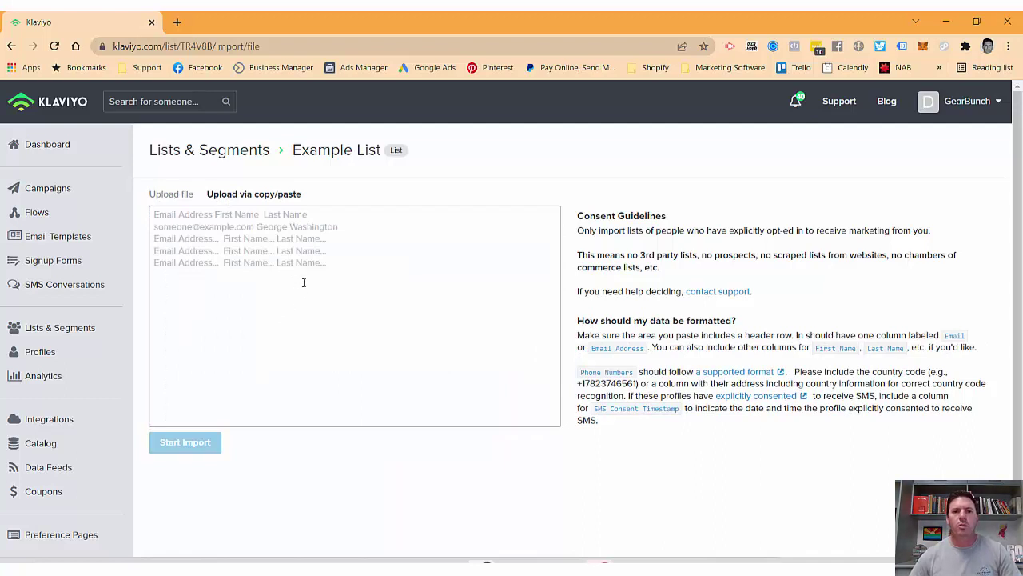
left_click(170, 195)
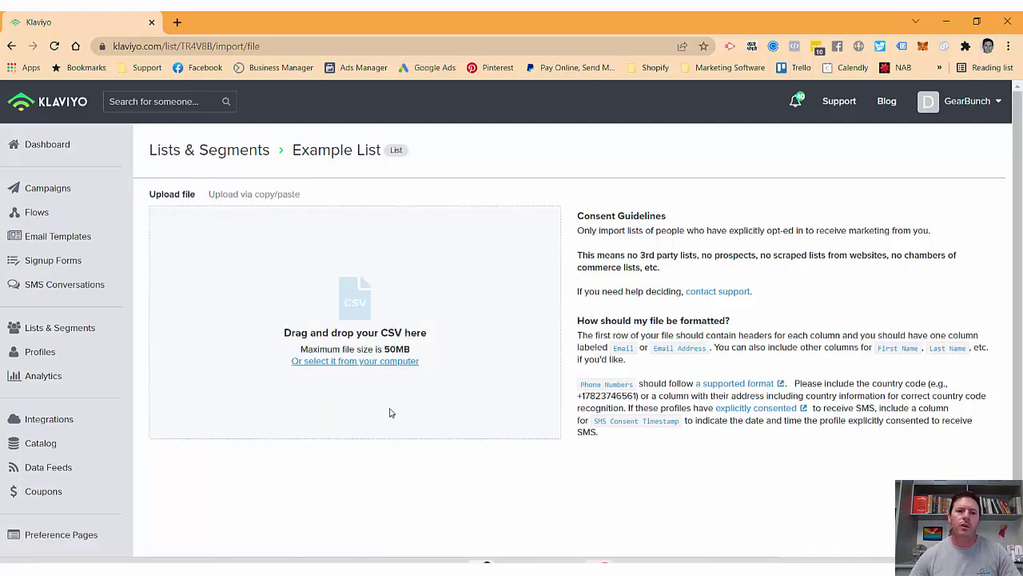
- Upload the Wishlist Users file from the Desktop as the contacts file
left_click(349, 364)
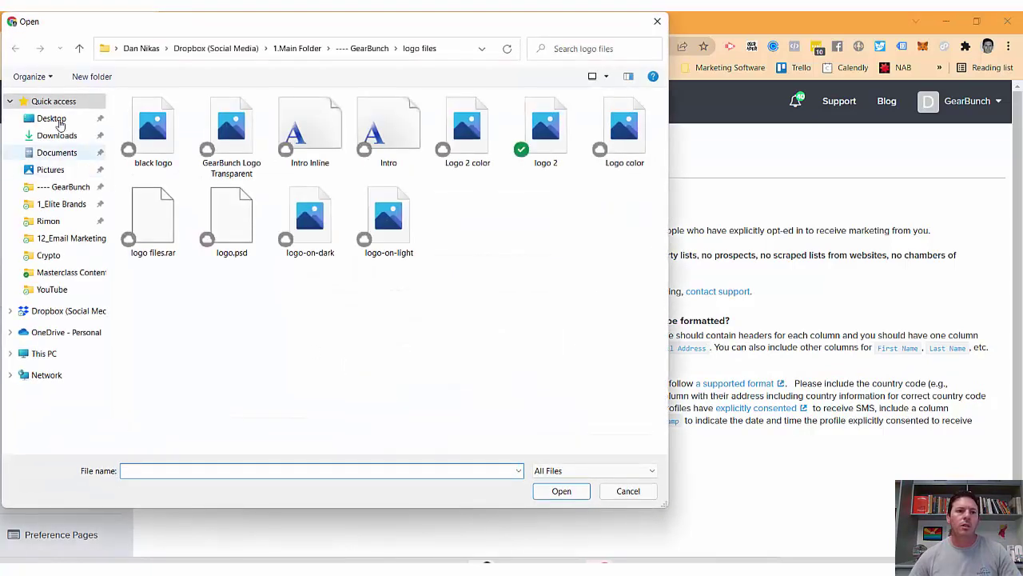
left_click(52, 120)
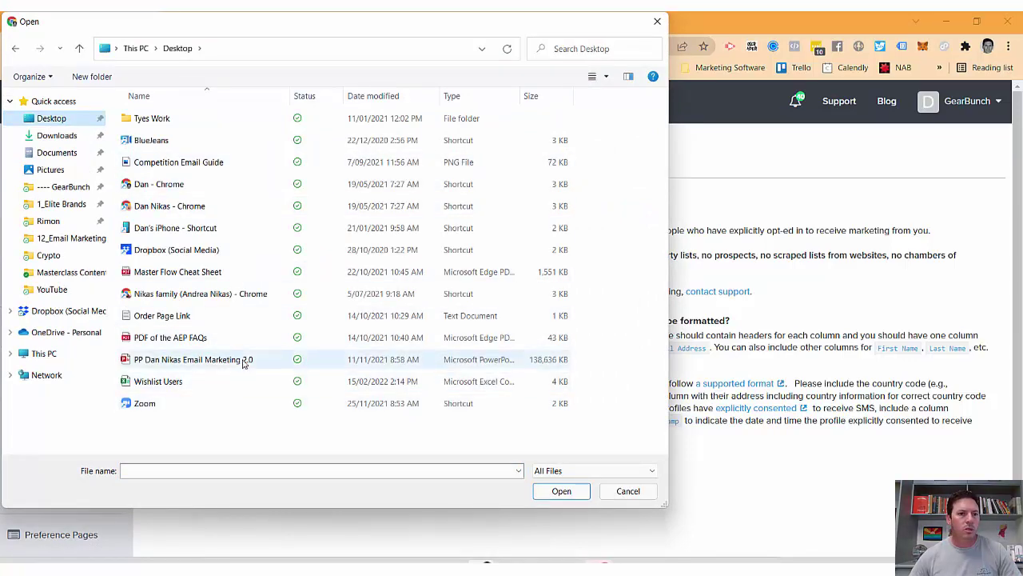
double_click(176, 382)
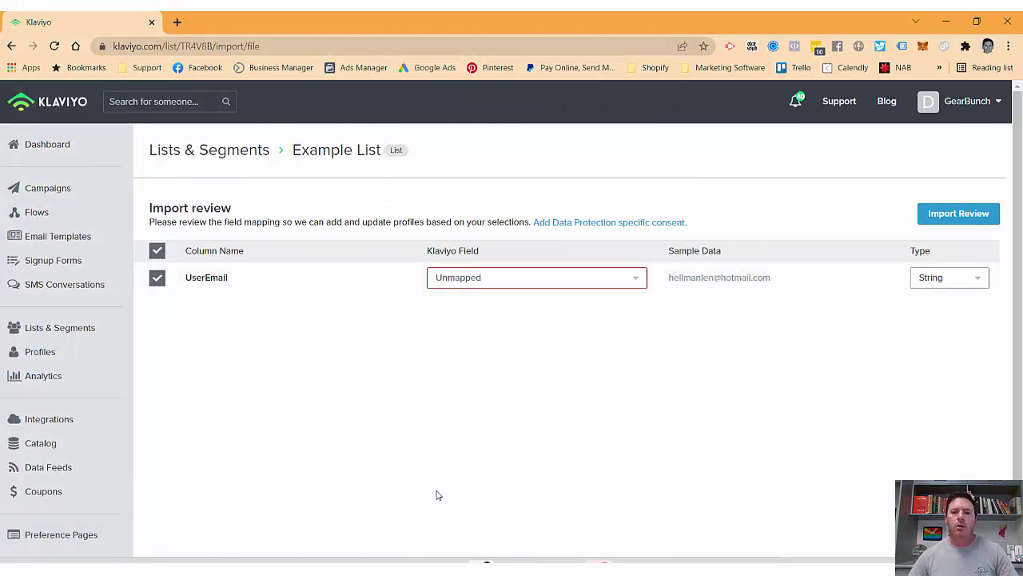
- Dismiss Excel's Document Recovery pane and maximise the Wishlist Users workbook
left_click(946, 22)
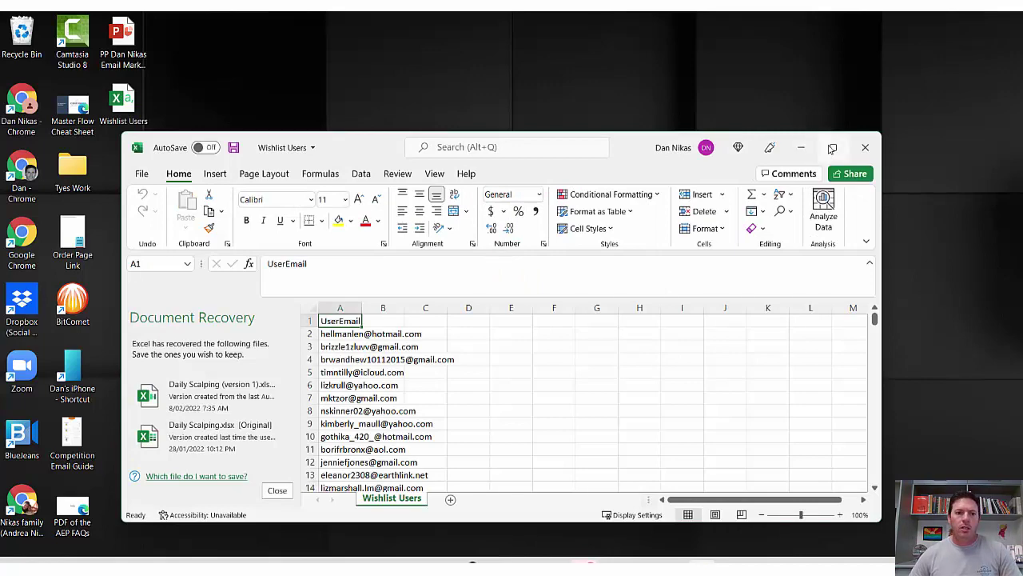
left_click(277, 489)
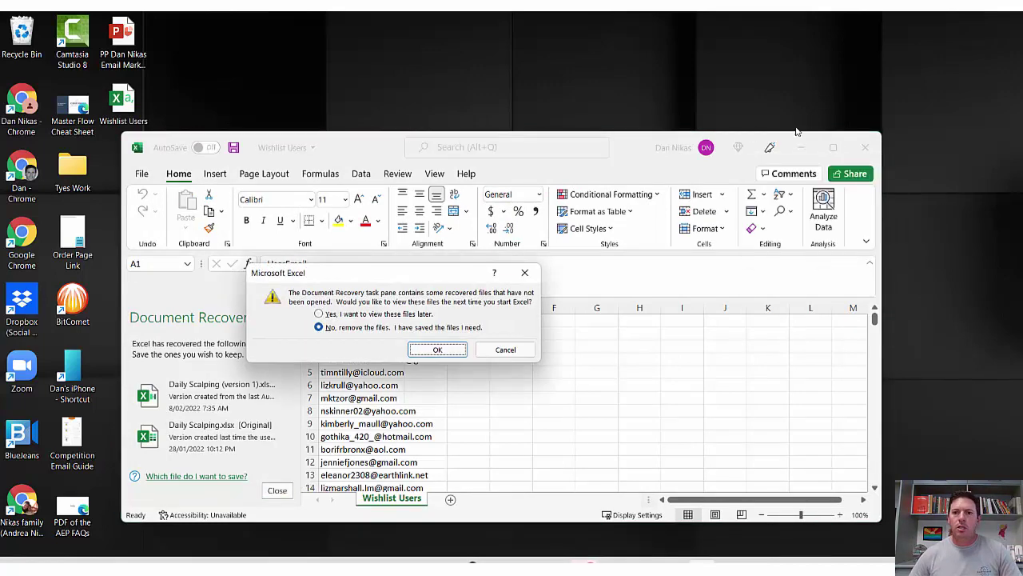
left_click(448, 353)
left_click(832, 148)
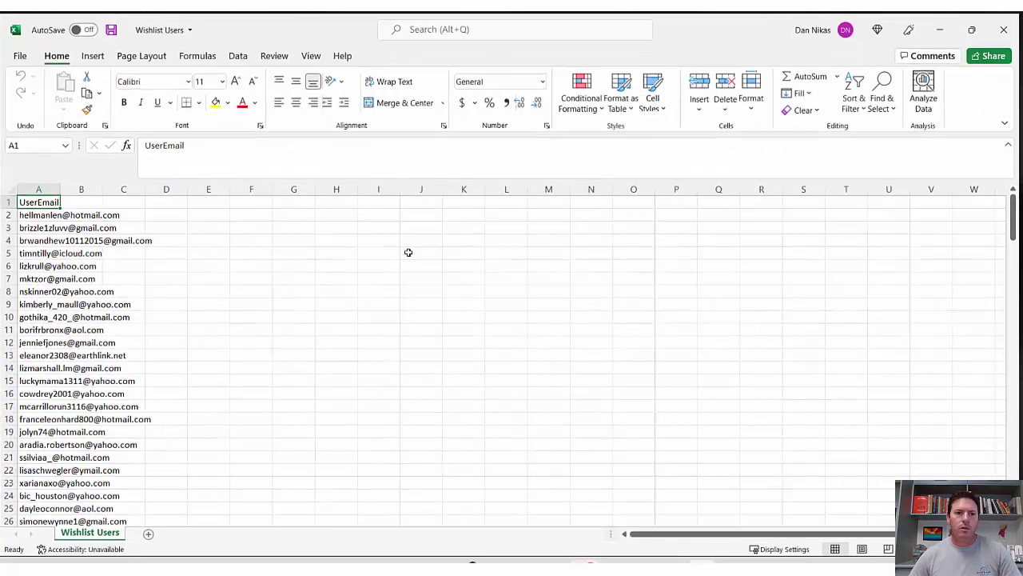
- Widen column A and neighbouring columns so every email shows in full, then minimise Excel
left_click_drag(66, 188, 525, 188)
left_click_drag(611, 187, 748, 188)
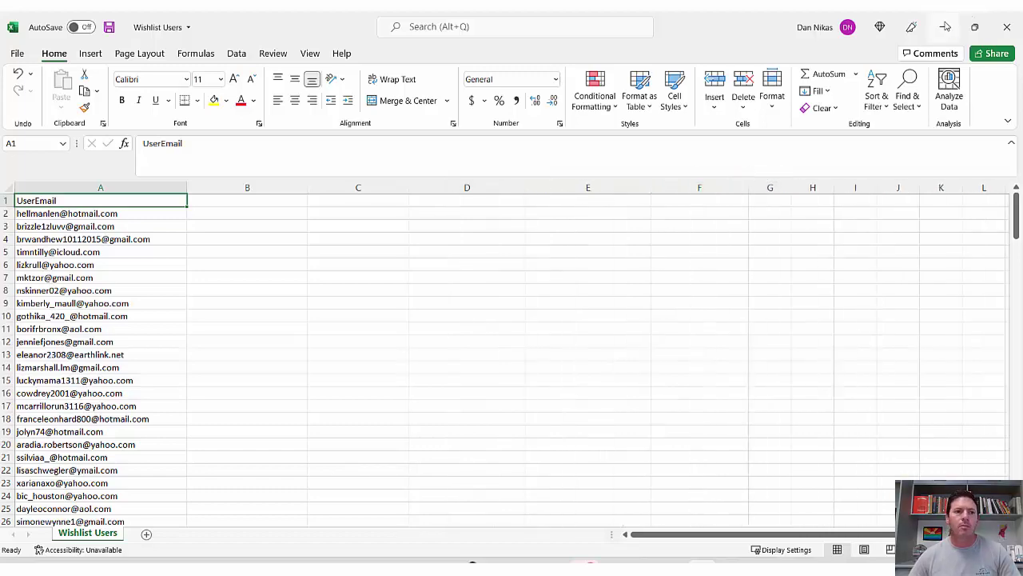
left_click(944, 27)
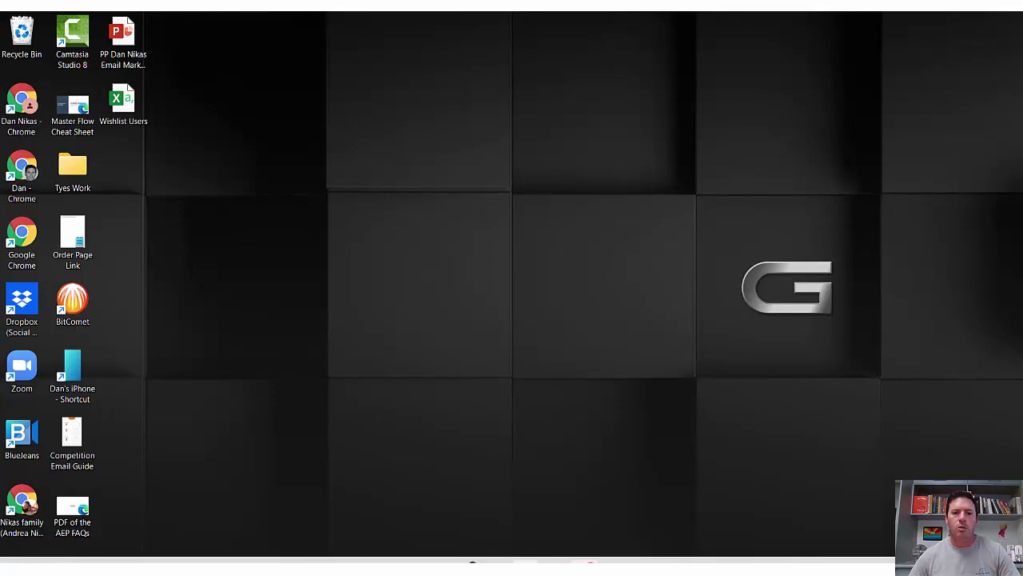
- Back in Klaviyo's import review, map the UserEmail column to the Email field
left_click(462, 566)
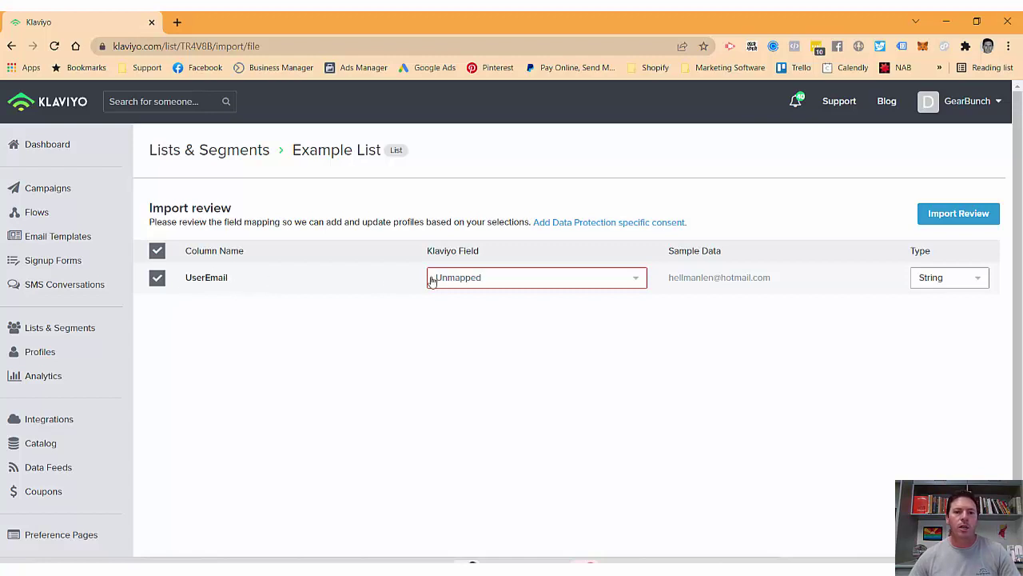
left_click(466, 280)
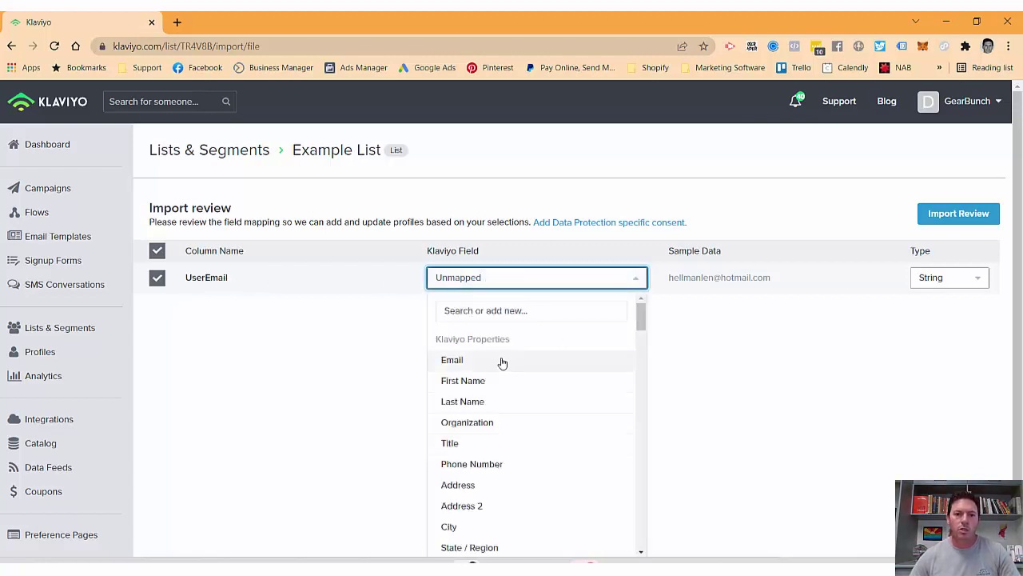
left_click(504, 361)
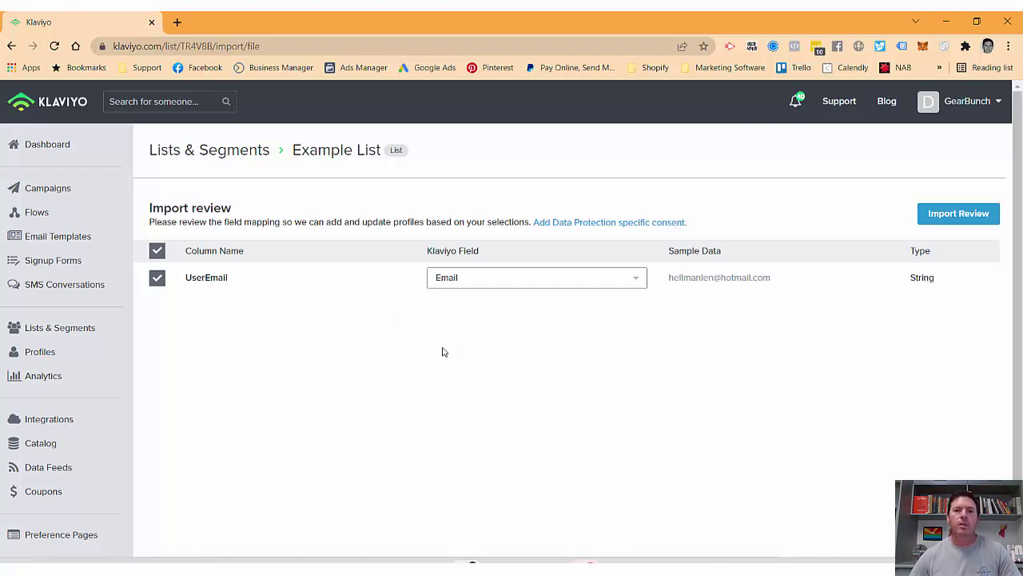
- Browse the other available Klaviyo fields in the list, then close it
scroll(440, 351, "down", 2)
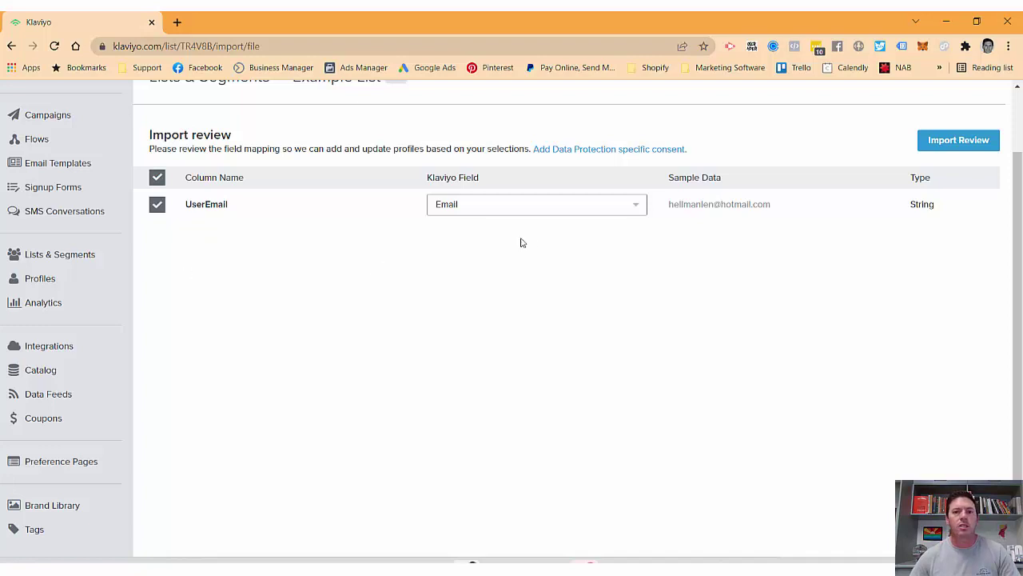
left_click(507, 209)
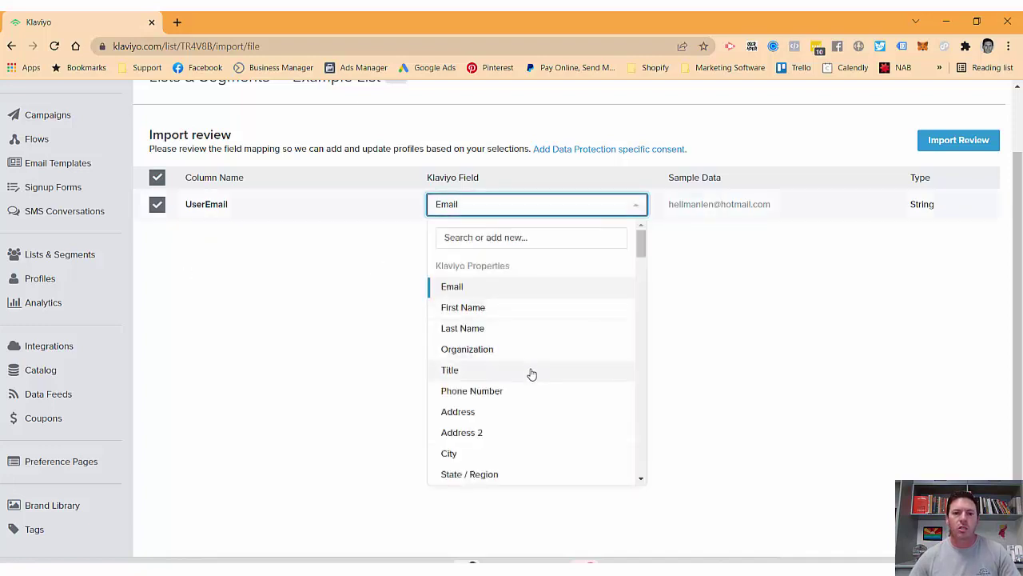
scroll(525, 412, "down", 1)
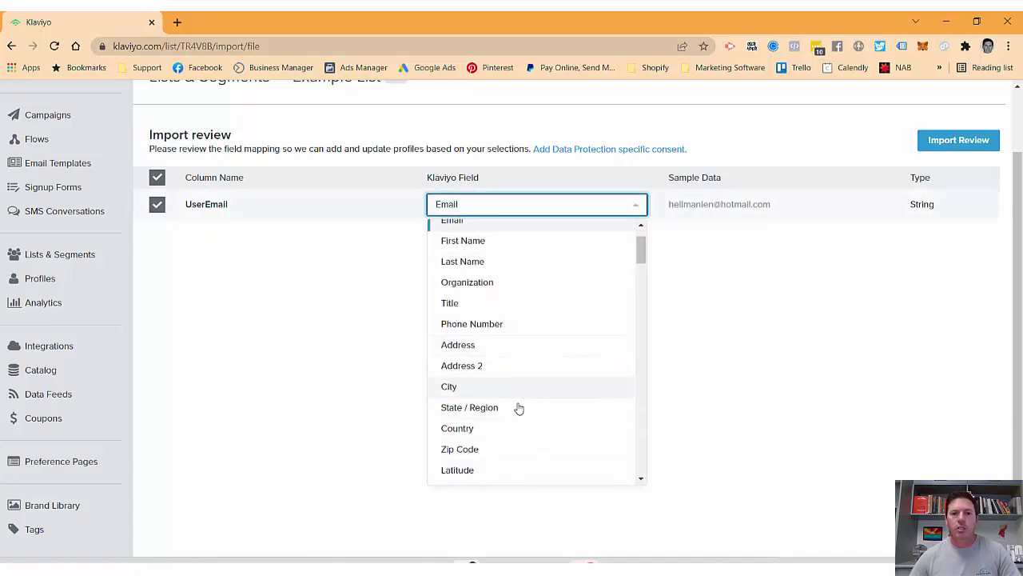
scroll(517, 406, "down", 1)
scroll(507, 388, "down", 1)
scroll(497, 368, "down", 3)
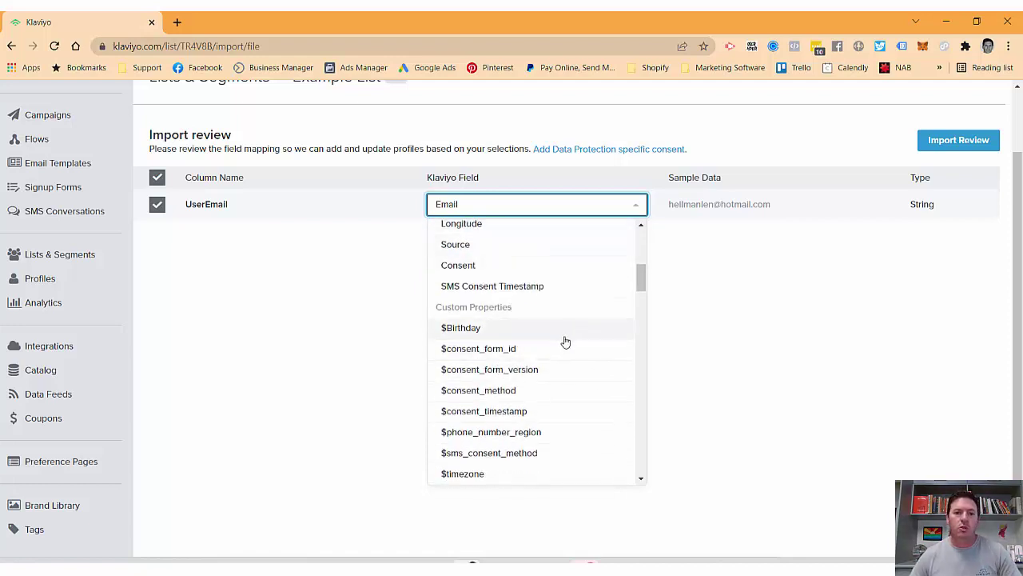
scroll(562, 342, "down", 4)
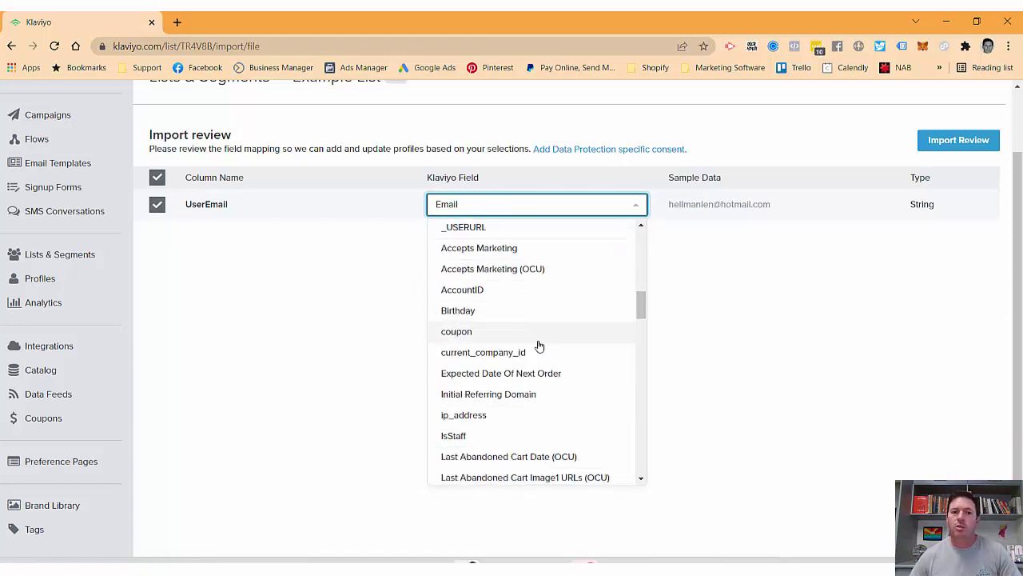
scroll(539, 344, "down", 1)
scroll(540, 344, "down", 2)
scroll(539, 342, "up", 10)
left_click(692, 348)
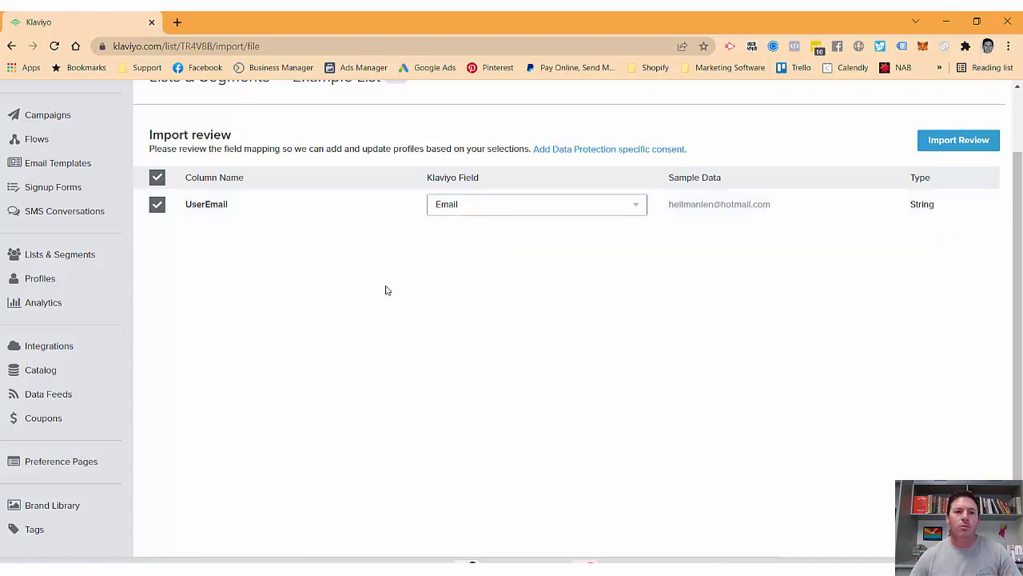
- Start the import and check the Example List uploads table for 173 of 173 records
left_click(944, 148)
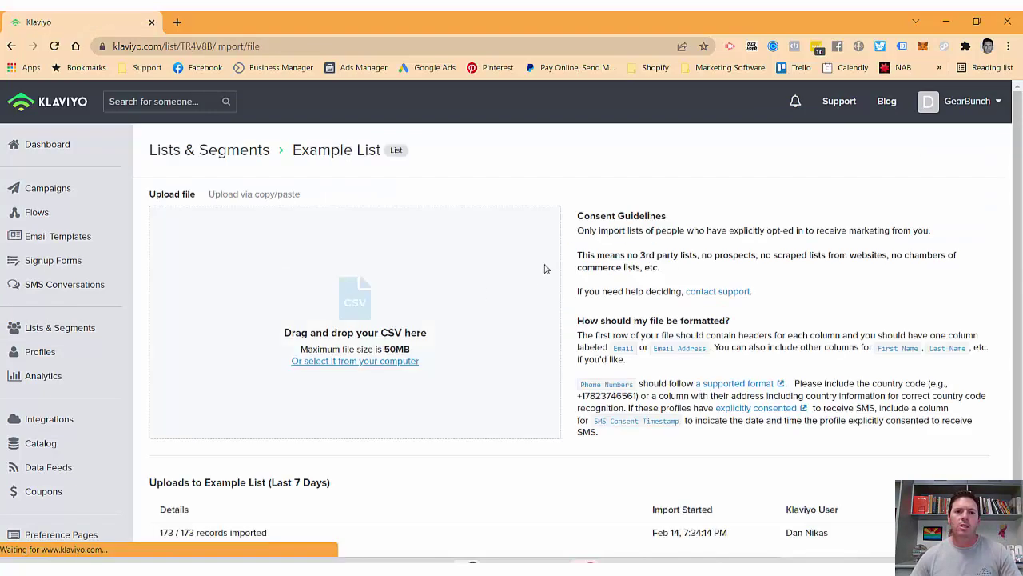
scroll(396, 452, "down", 1)
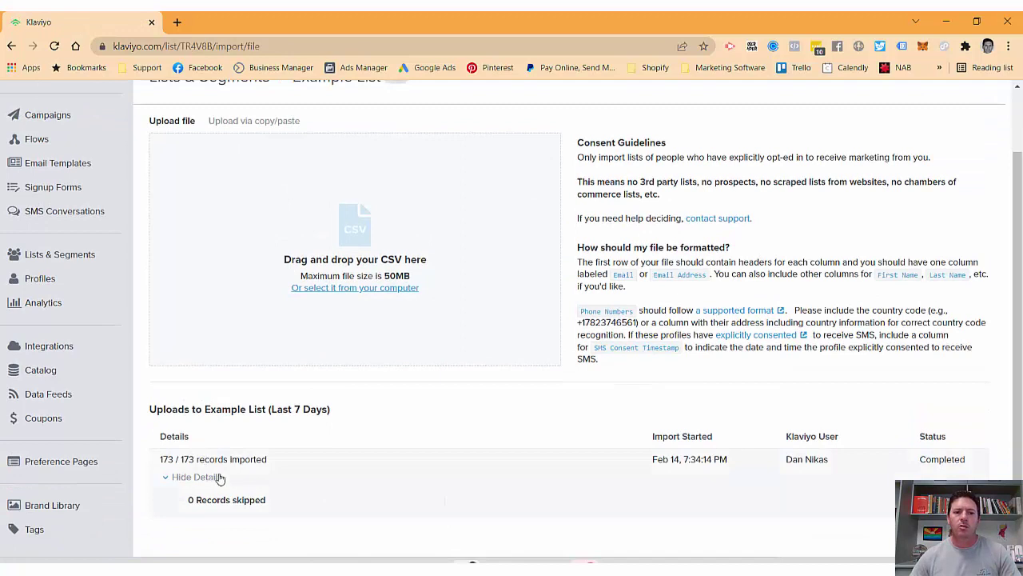